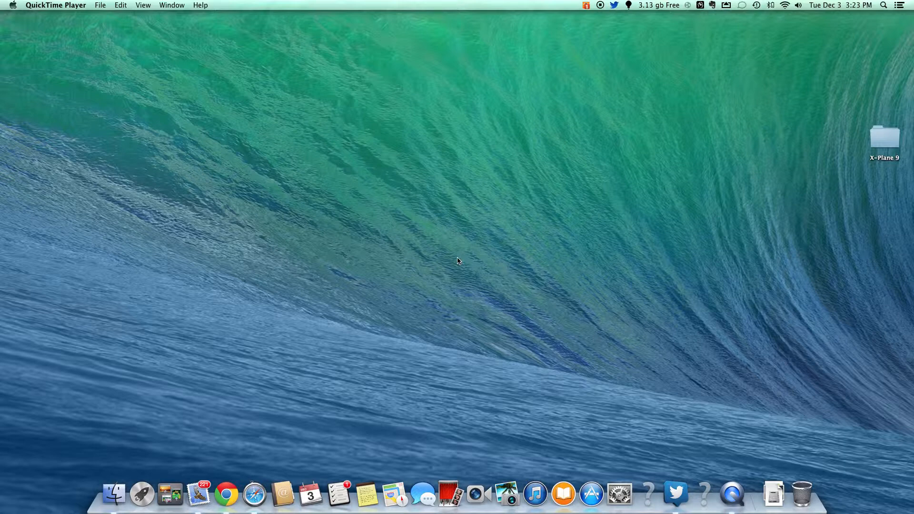
# Launch Disk Utility from the Other folder of the installed applications
pyautogui.click(148, 495)
pyautogui.hscroll(3, 555, 297)
pyautogui.hscroll(-3, 695, 240)
pyautogui.click(762, 233)
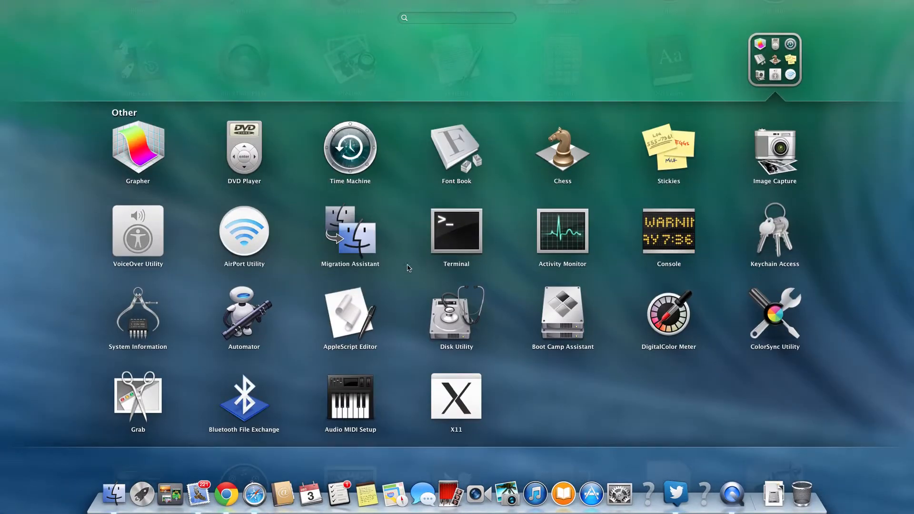
pyautogui.click(454, 314)
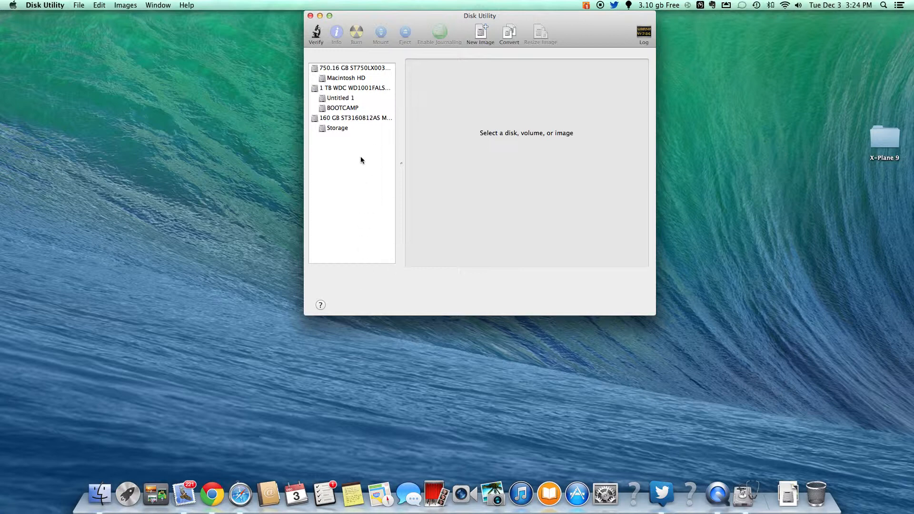
# Examine the details of the 160 GB, 1 TB and 750.16 GB disks and of the Storage and Macintosh HD volumes
pyautogui.click(359, 119)
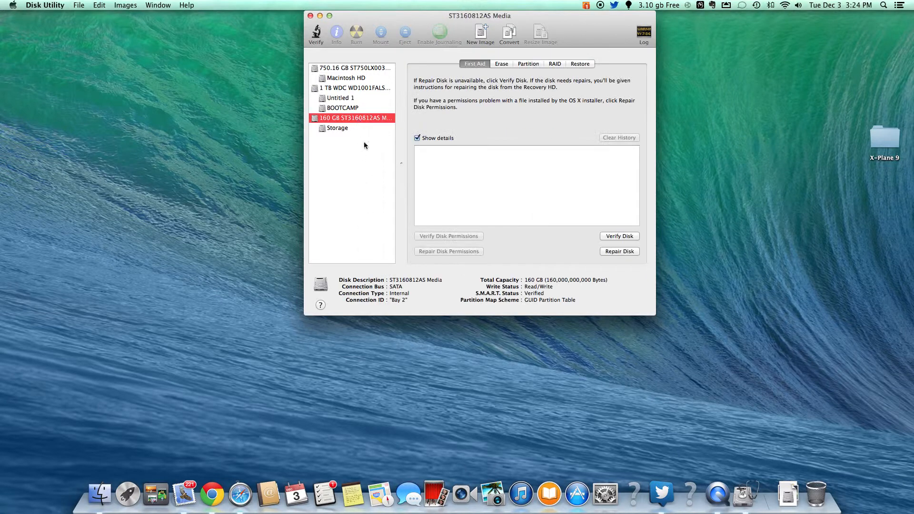
pyautogui.click(336, 128)
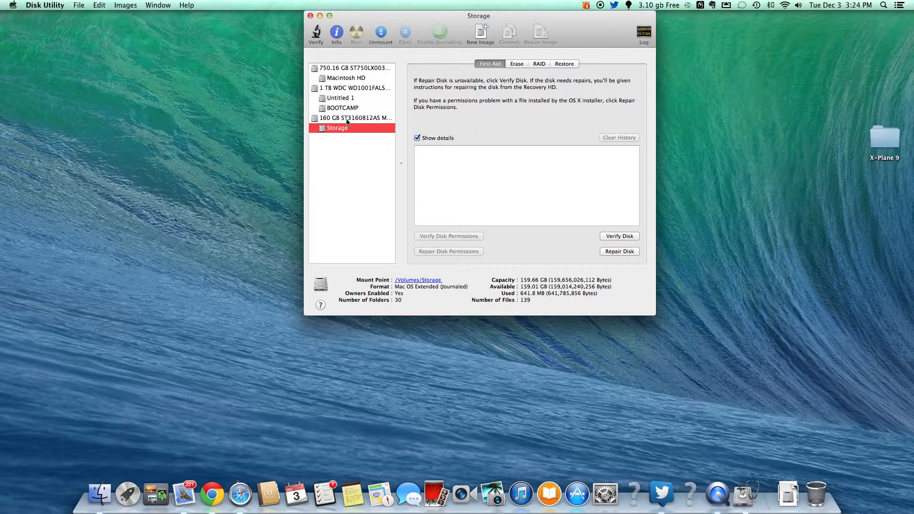
pyautogui.click(344, 88)
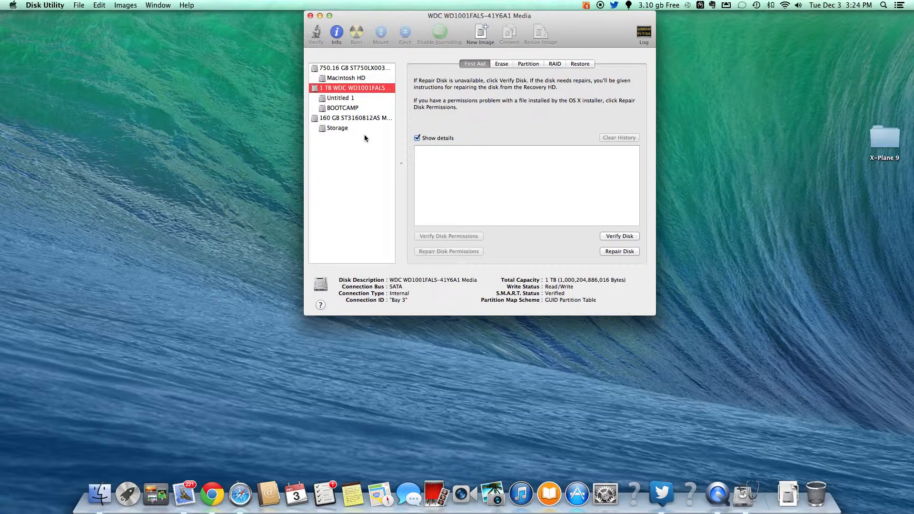
pyautogui.click(364, 69)
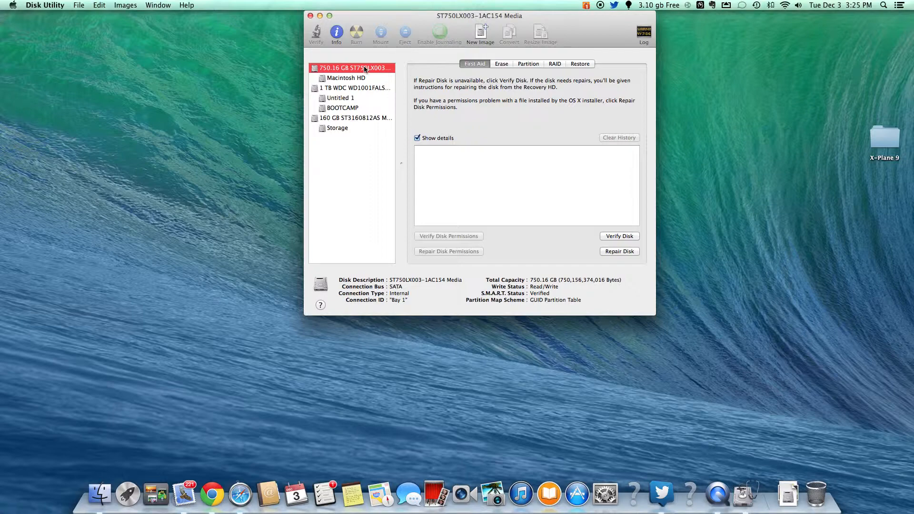
pyautogui.click(356, 80)
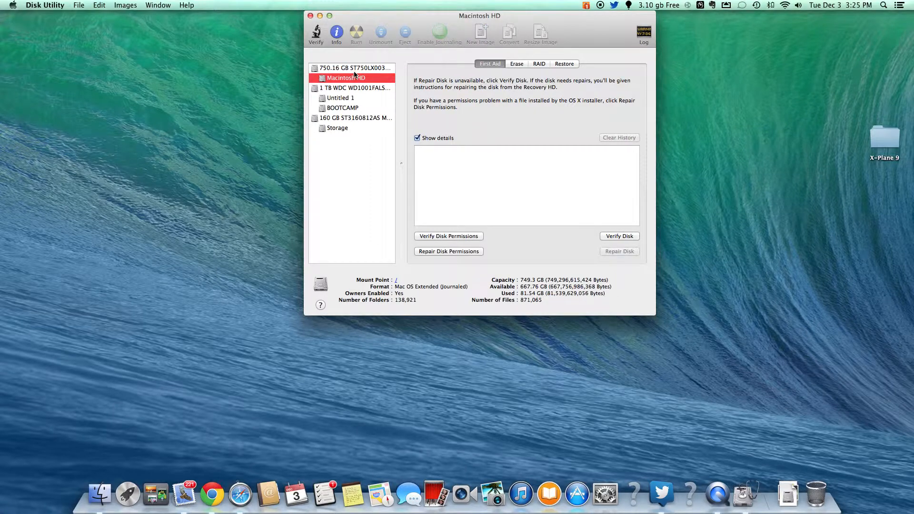
pyautogui.click(354, 70)
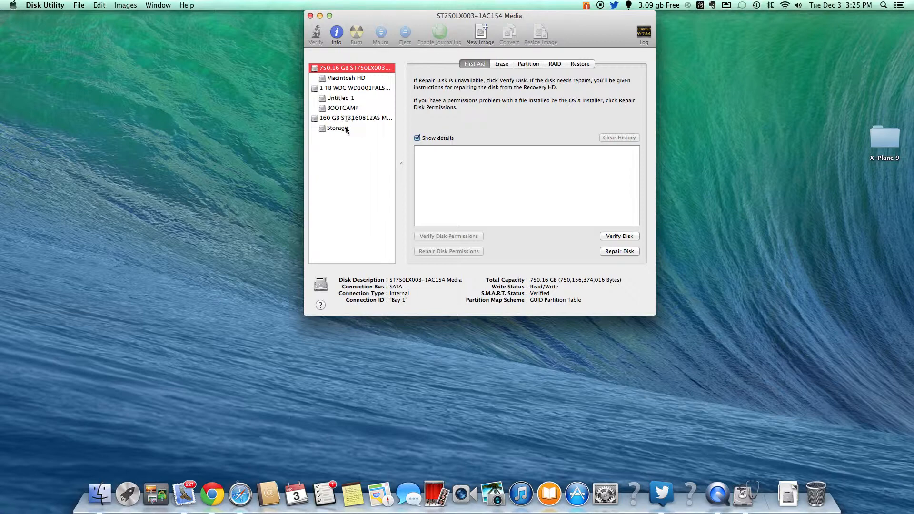
# Examine the erase options of the BOOTCAMP volume and the partition layout of the 750.16 GB disk
pyautogui.click(346, 110)
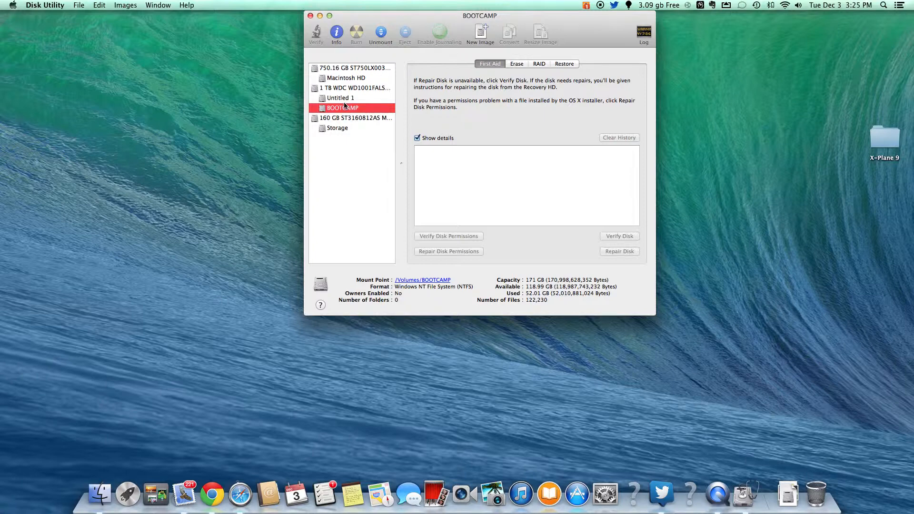
pyautogui.click(516, 64)
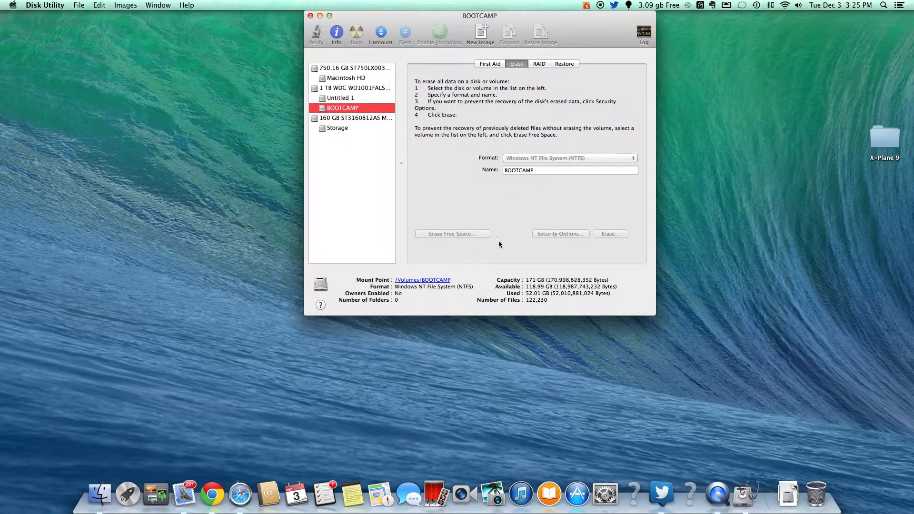
pyautogui.click(541, 171)
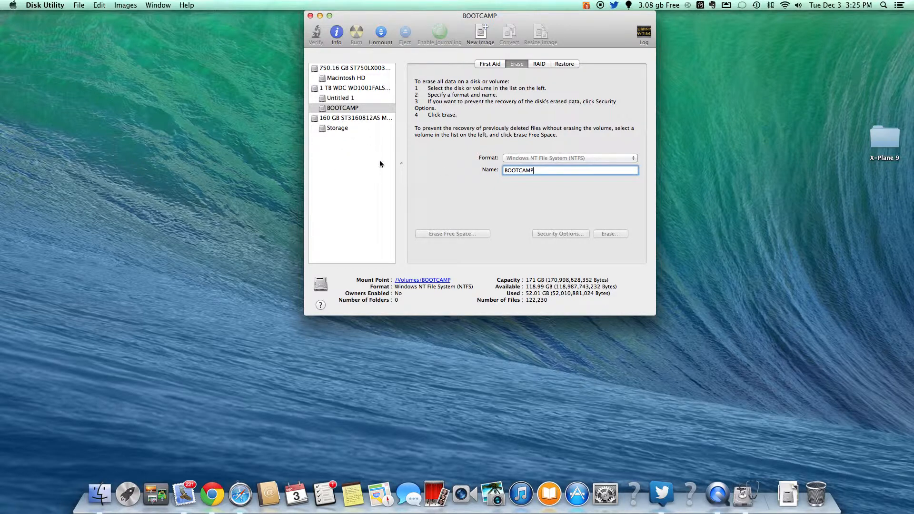
pyautogui.click(345, 79)
pyautogui.press('Up')
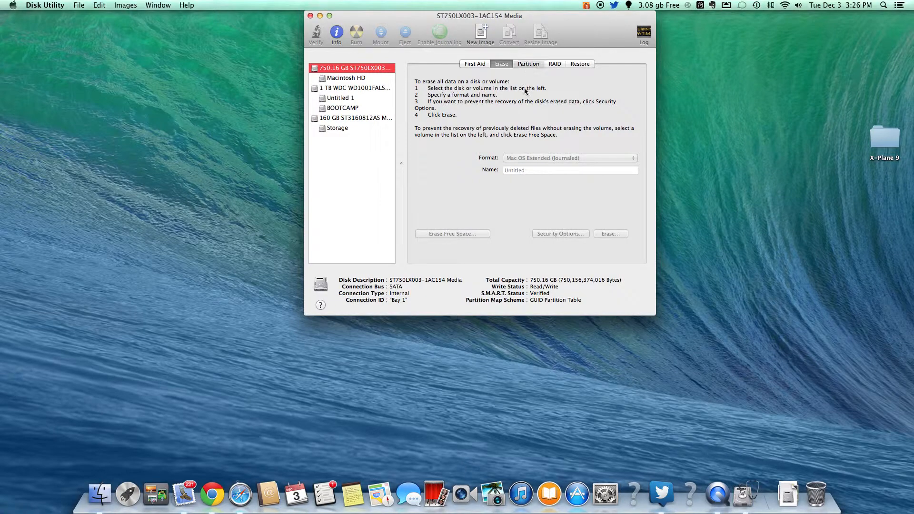
pyautogui.click(528, 66)
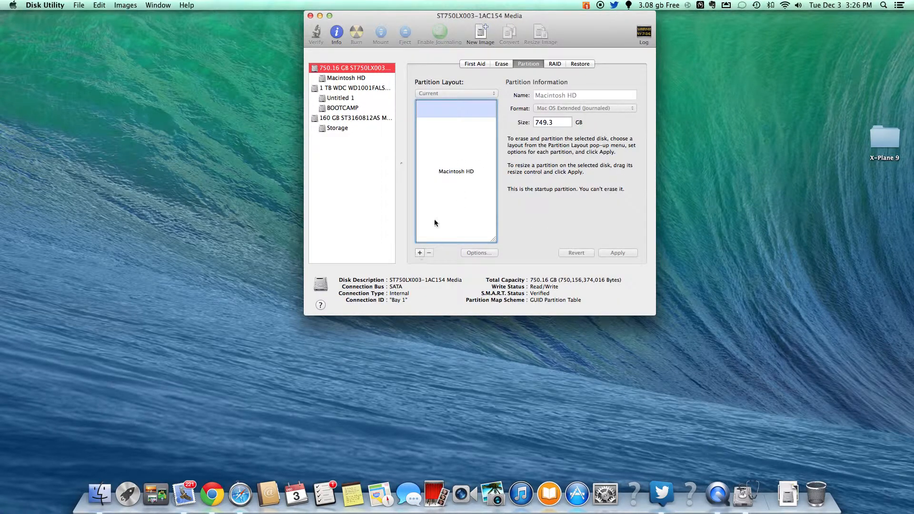
pyautogui.click(362, 79)
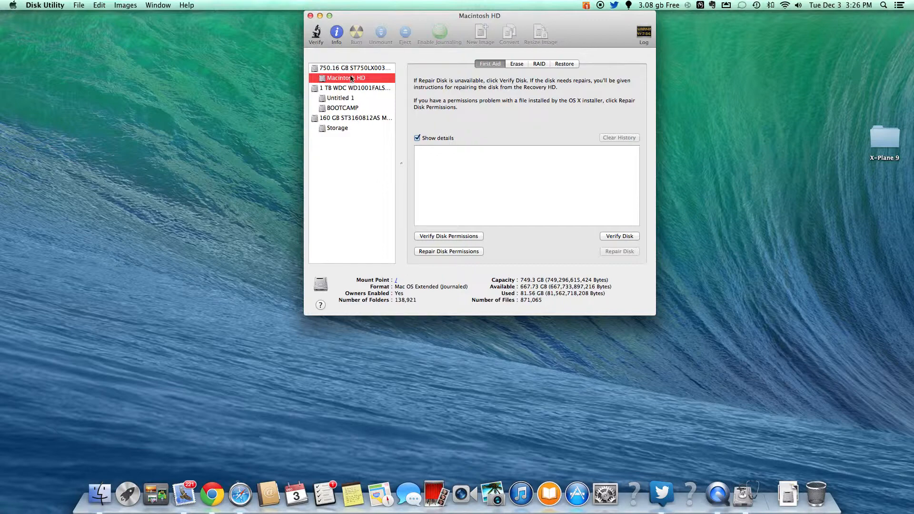
pyautogui.click(353, 69)
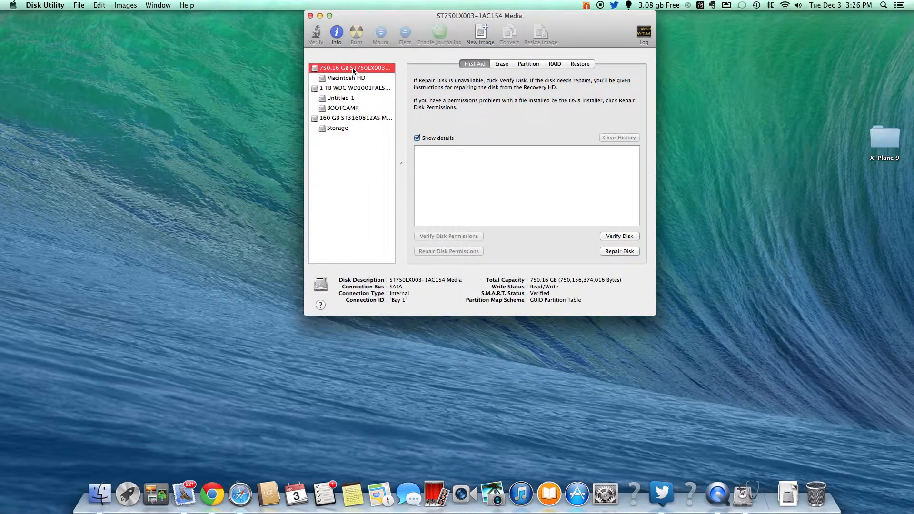
pyautogui.click(356, 78)
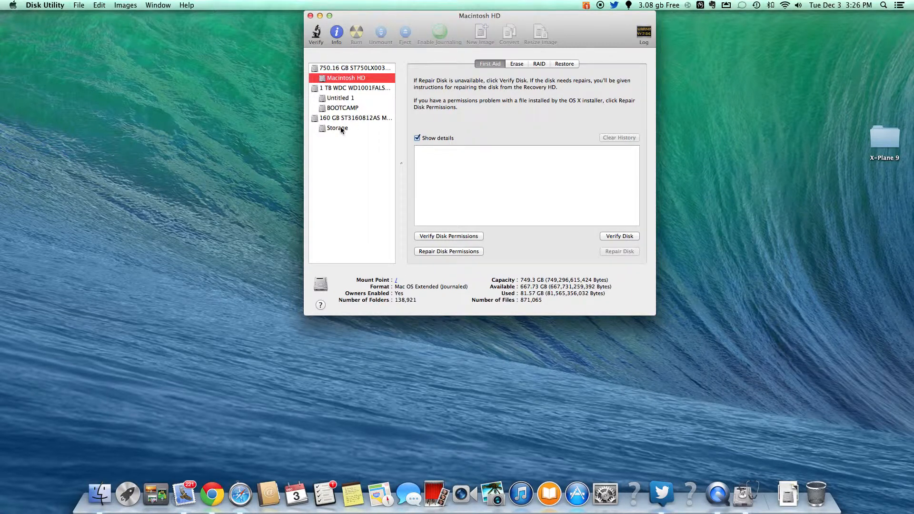
# Start erasing the Untitled 1 volume on the 1 TB disk with the new name Videos
pyautogui.click(345, 98)
pyautogui.rightClick(353, 98)
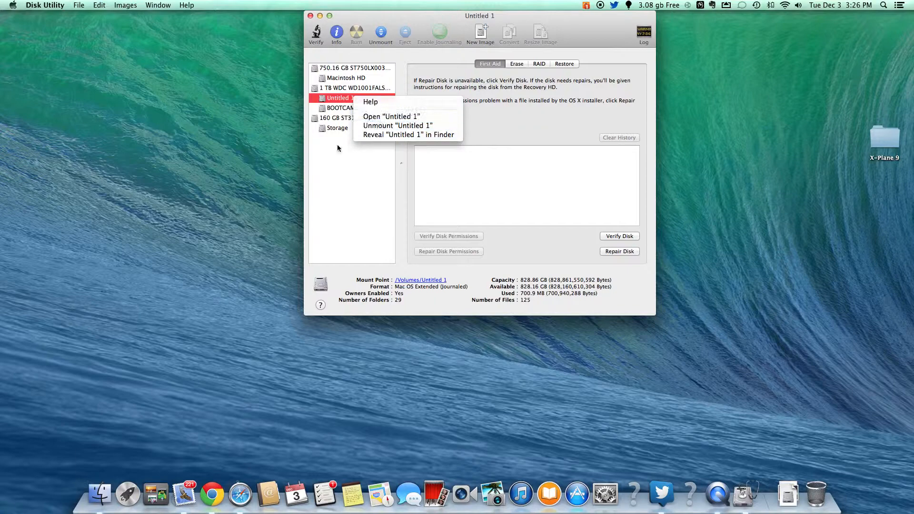
pyautogui.click(325, 166)
pyautogui.click(540, 64)
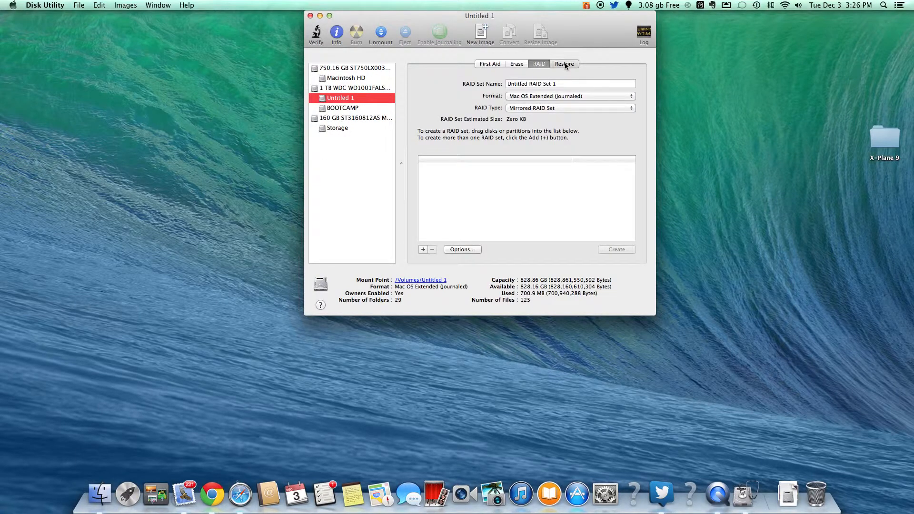
pyautogui.click(564, 64)
pyautogui.click(508, 64)
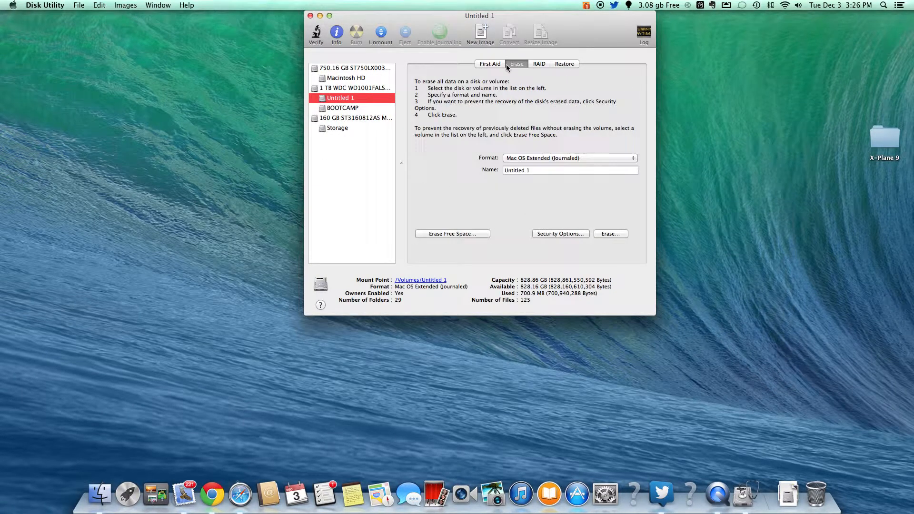
pyautogui.click(541, 174)
pyautogui.press('super+a')
pyautogui.press('BackSpace')
pyautogui.write('Videos')
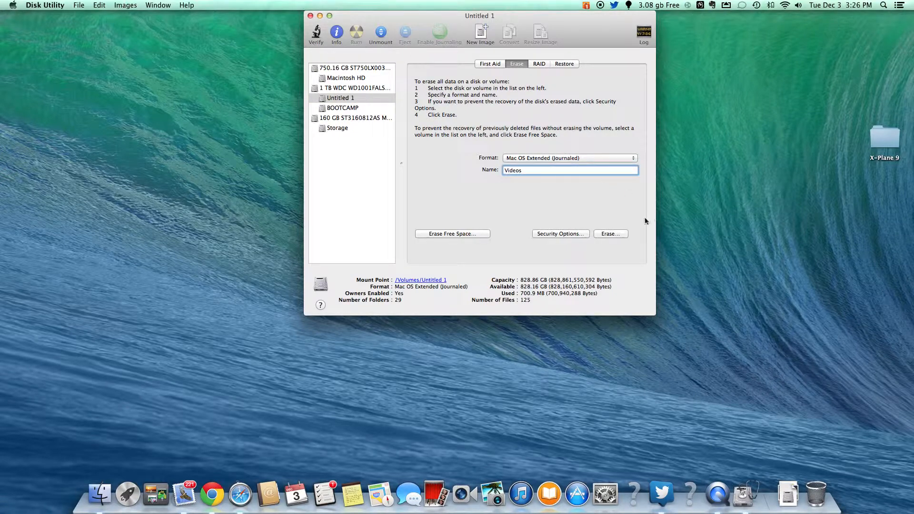
pyautogui.click(618, 235)
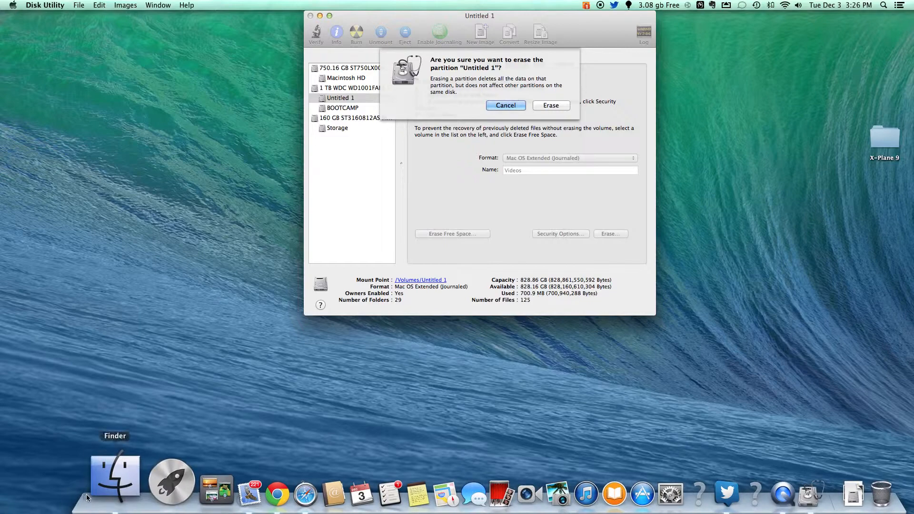
# Check the files stored on Untitled 1 in Finder and confirm erasing the partition in Disk Utility
pyautogui.click(123, 483)
pyautogui.scroll(-3, 13, 306)
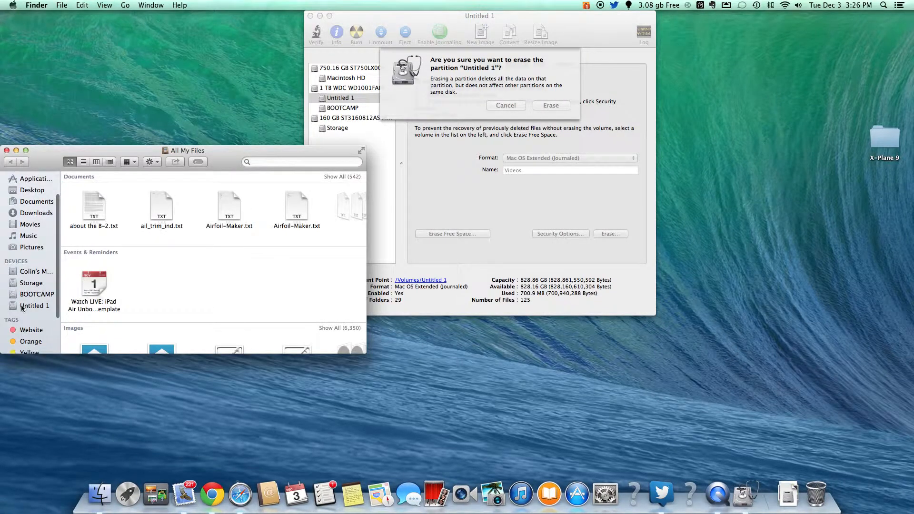
pyautogui.click(26, 307)
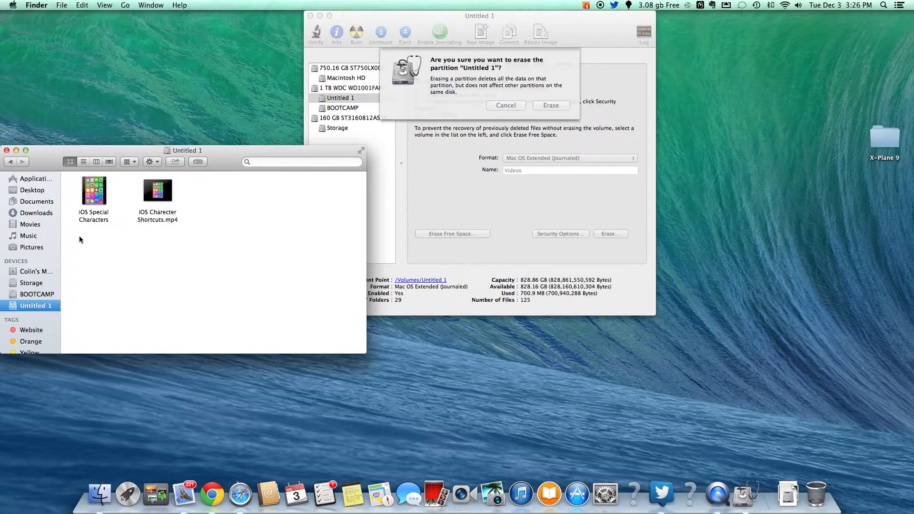
pyautogui.click(7, 150)
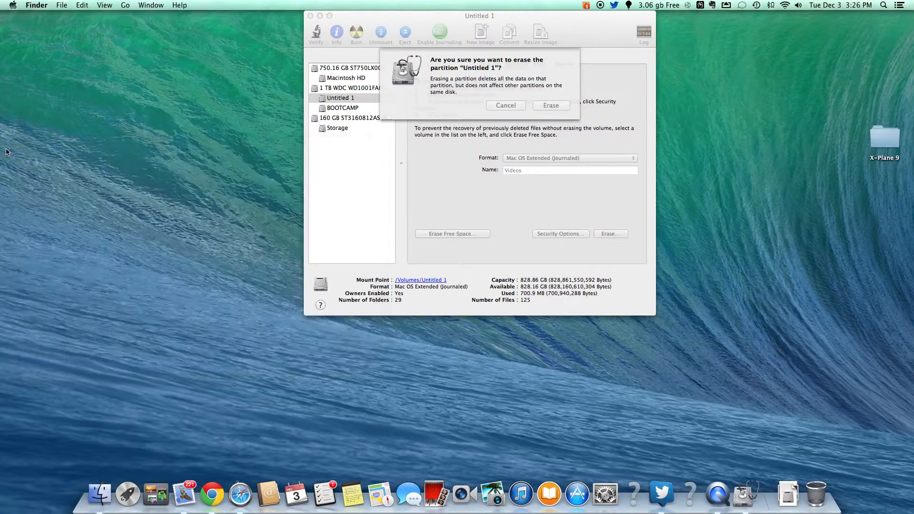
pyautogui.click(544, 96)
pyautogui.click(550, 106)
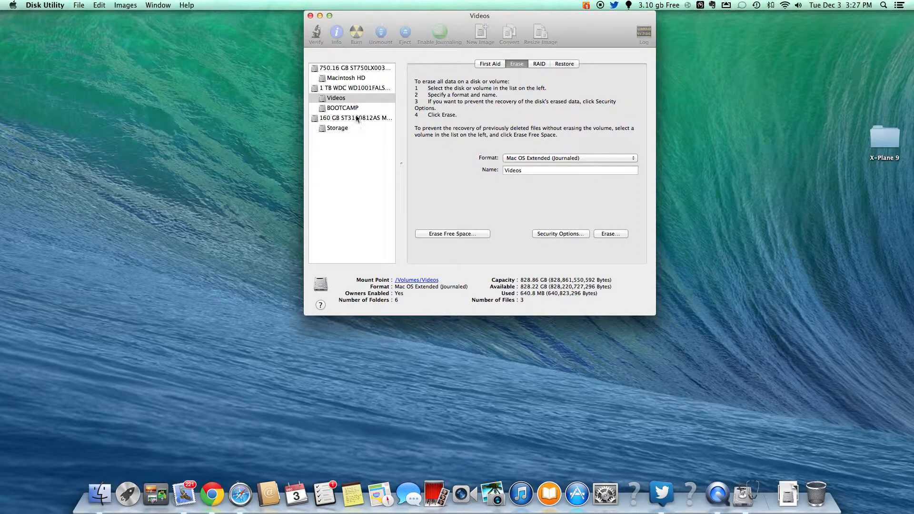
# Examine the device list and the contents of the Storage volume in Finder, and return to Disk Utility
pyautogui.click(380, 98)
pyautogui.click(73, 492)
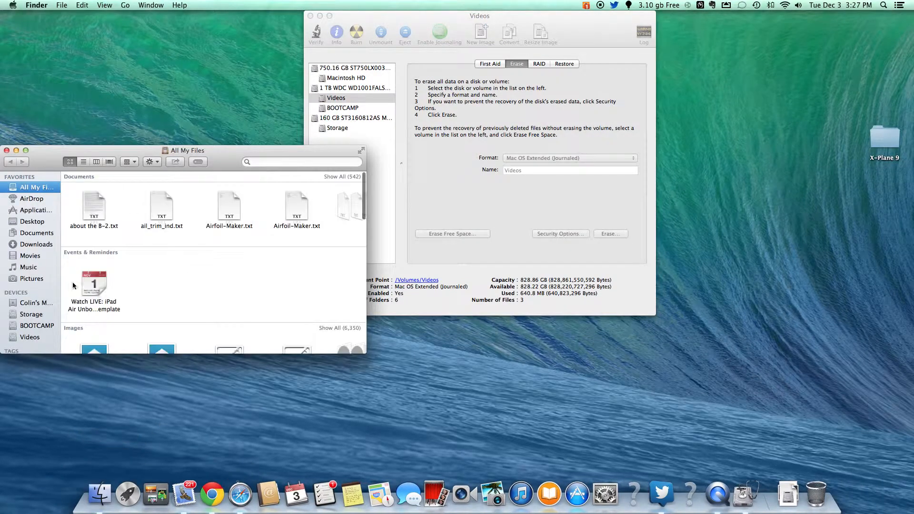
pyautogui.click(6, 151)
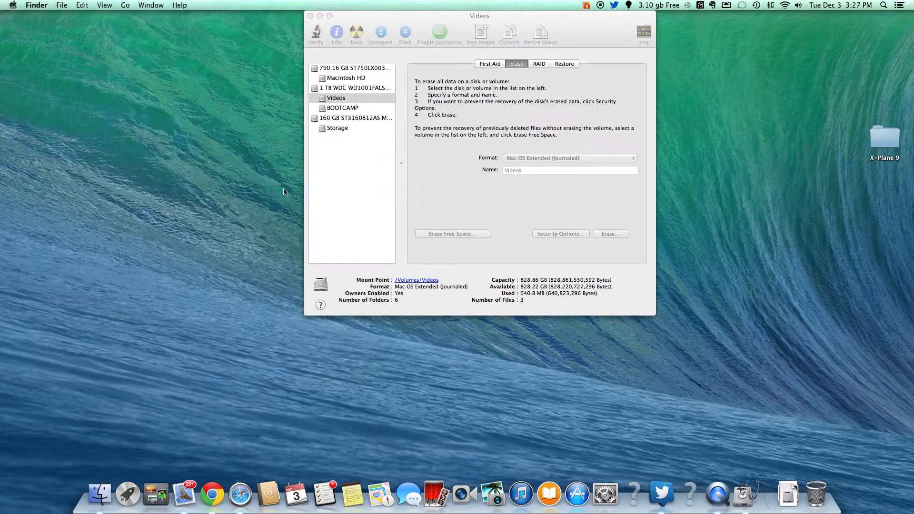
pyautogui.click(330, 131)
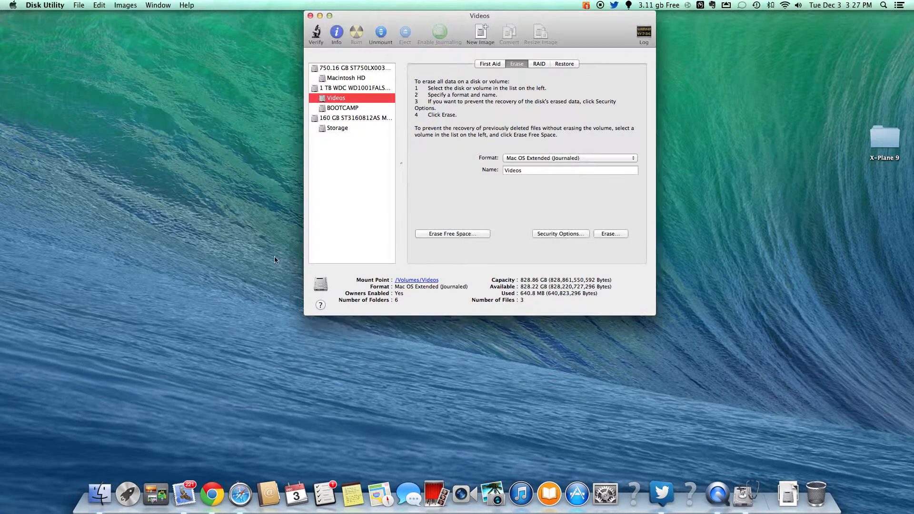
pyautogui.click(102, 490)
pyautogui.click(35, 315)
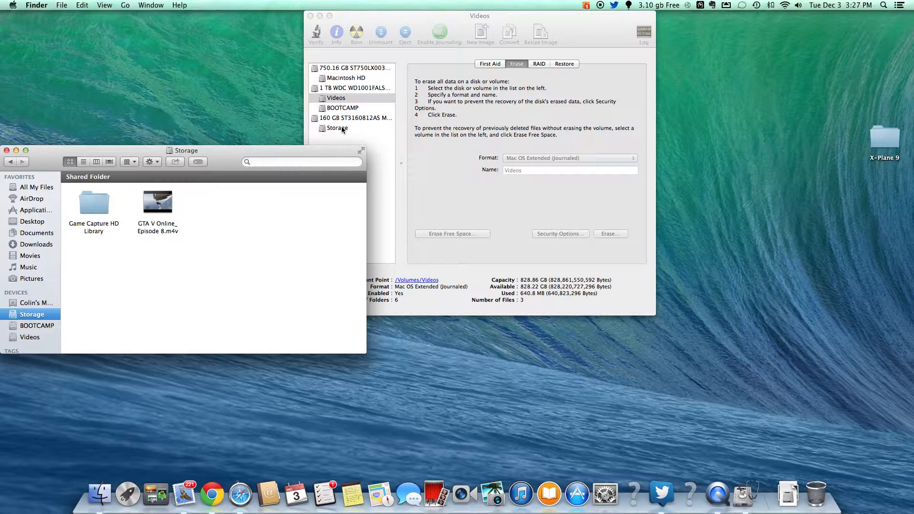
pyautogui.click(7, 151)
pyautogui.click(454, 196)
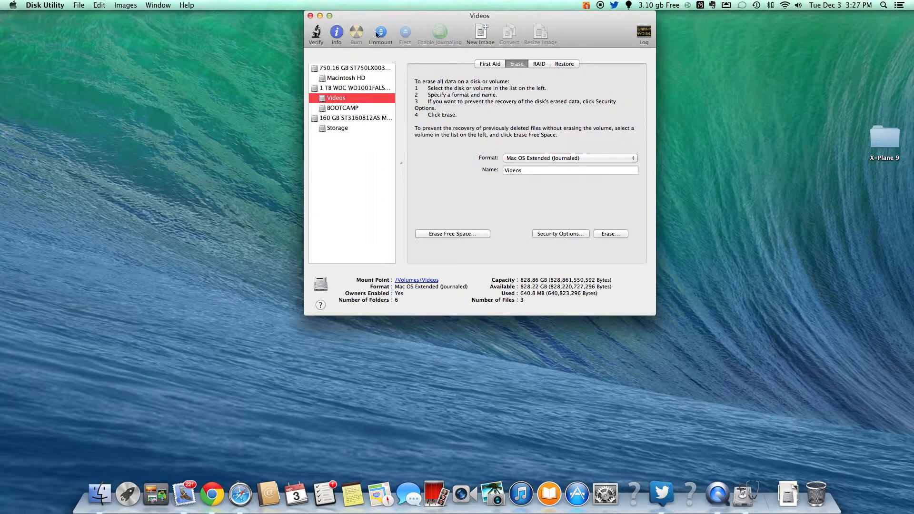
# Open the Restore settings for the Storage volume and set it as the source to copy
pyautogui.click(376, 132)
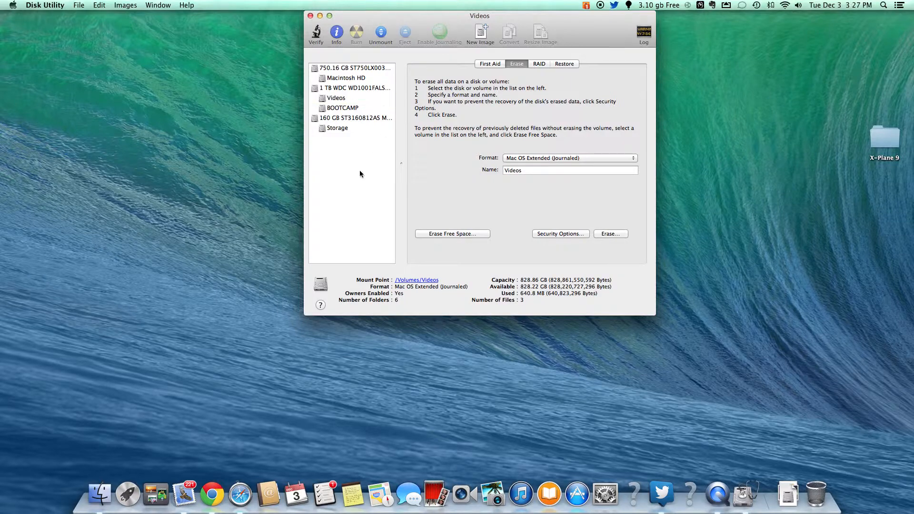
pyautogui.click(351, 128)
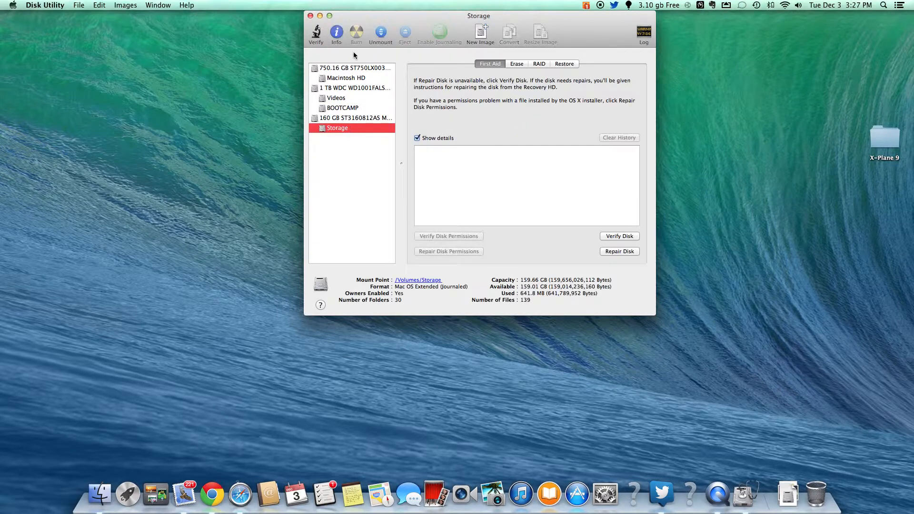
pyautogui.rightClick(359, 125)
pyautogui.click(336, 166)
pyautogui.click(516, 64)
pyautogui.click(540, 64)
pyautogui.click(570, 65)
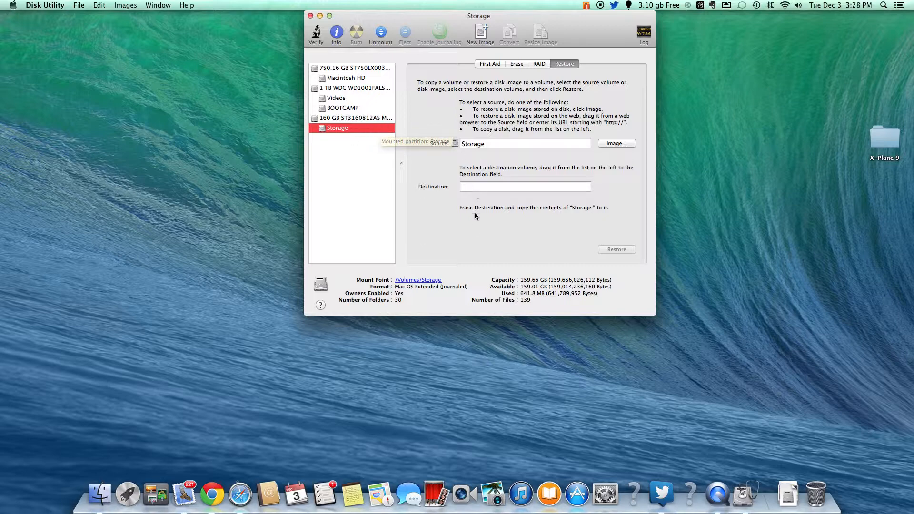
pyautogui.click(337, 98)
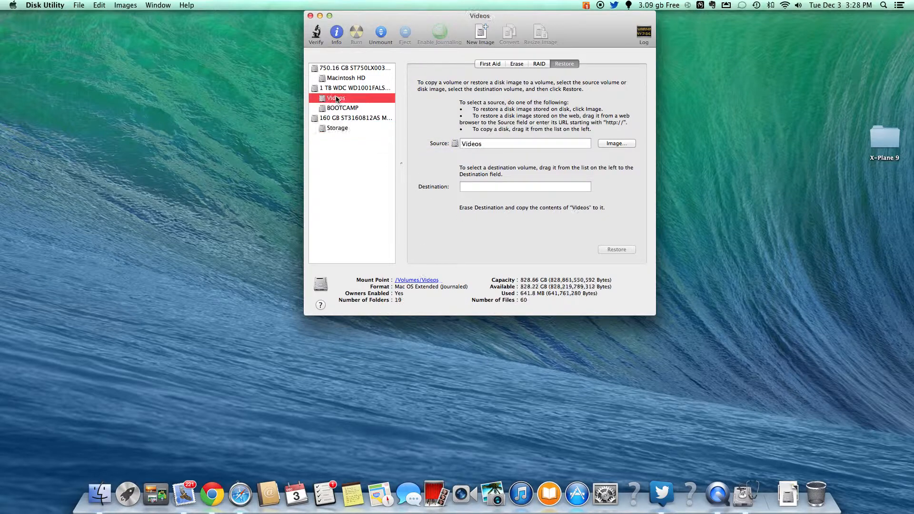
pyautogui.click(338, 128)
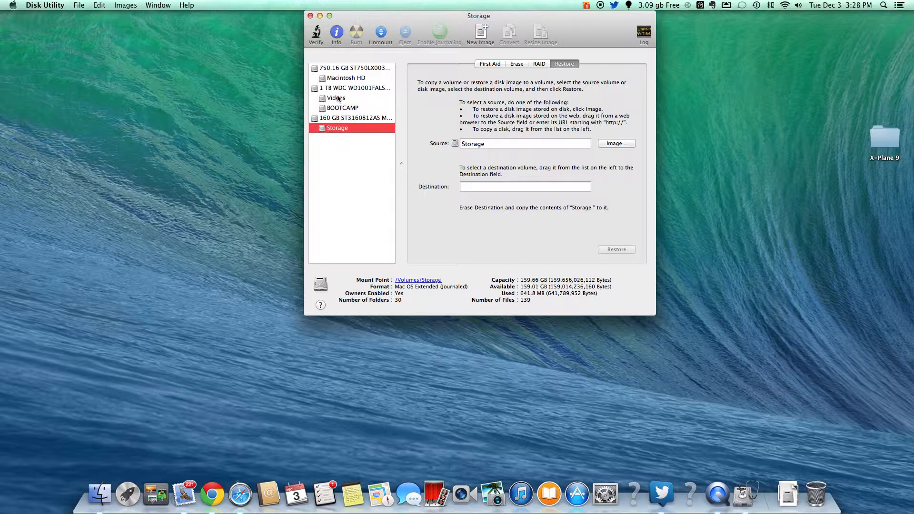
# Set Videos as the restore destination, confirm copying Storage over it, and authorize the change with the account password
pyautogui.moveTo(337, 98); pyautogui.dragTo(499, 185)
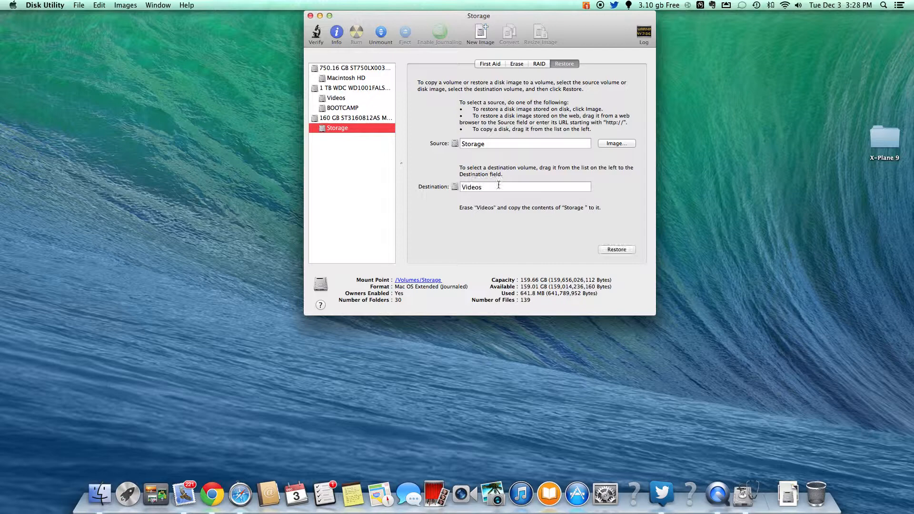
pyautogui.click(612, 251)
pyautogui.click(556, 116)
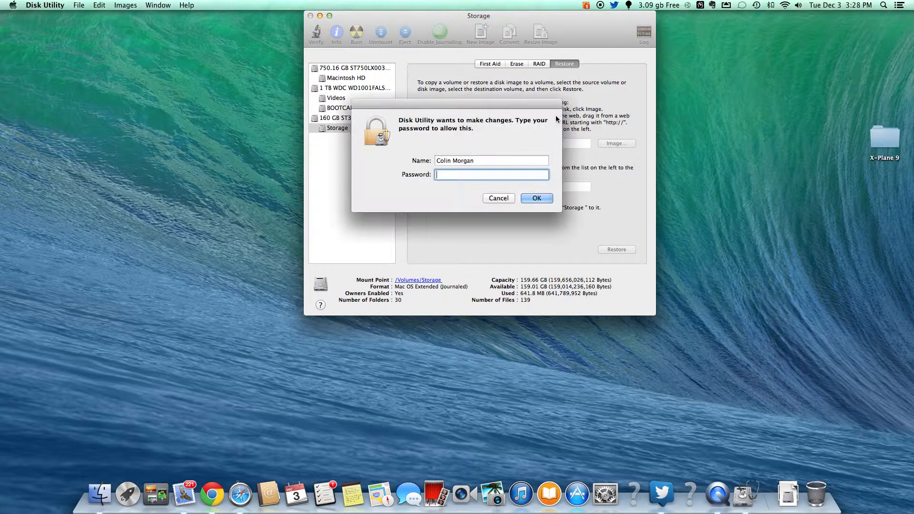
pyautogui.write('****')
pyautogui.press('Return')
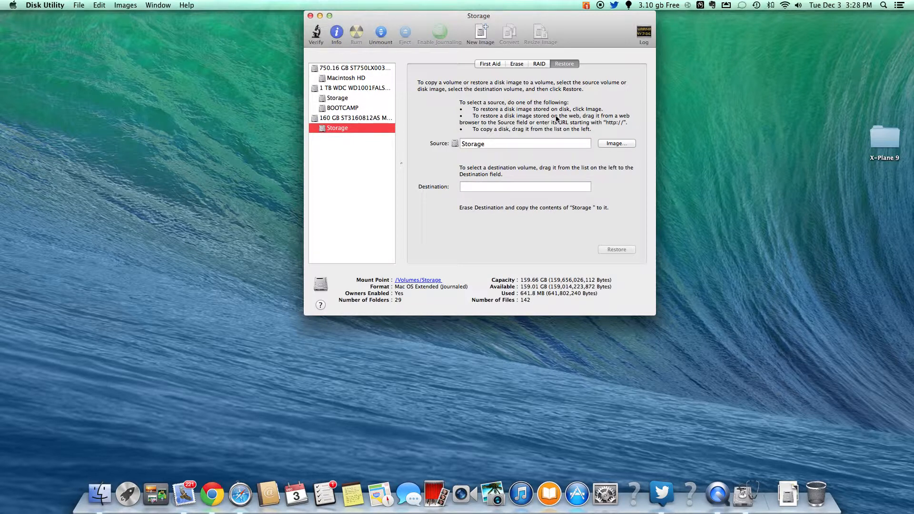
# Compare the two Storage volumes in the disk list and check the copied files in Finder
pyautogui.click(325, 96)
pyautogui.click(336, 127)
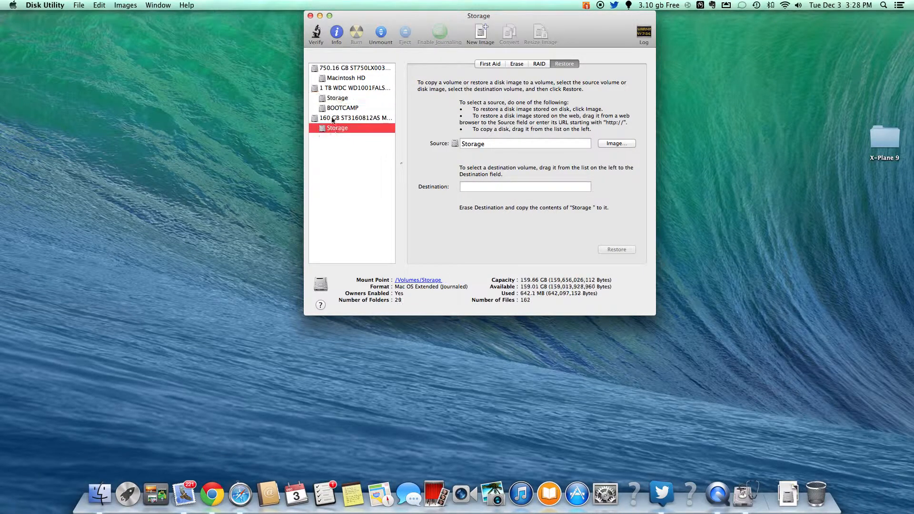
pyautogui.click(90, 507)
pyautogui.click(32, 314)
pyautogui.scroll(-3, 38, 315)
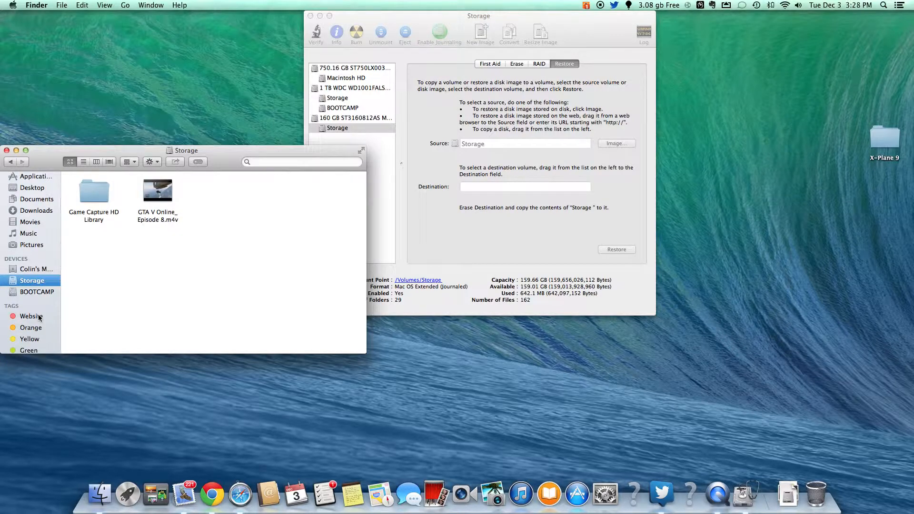
pyautogui.click(7, 150)
# Erase the Storage volume on the 1 TB disk and name it Videos
pyautogui.click(347, 128)
pyautogui.click(345, 98)
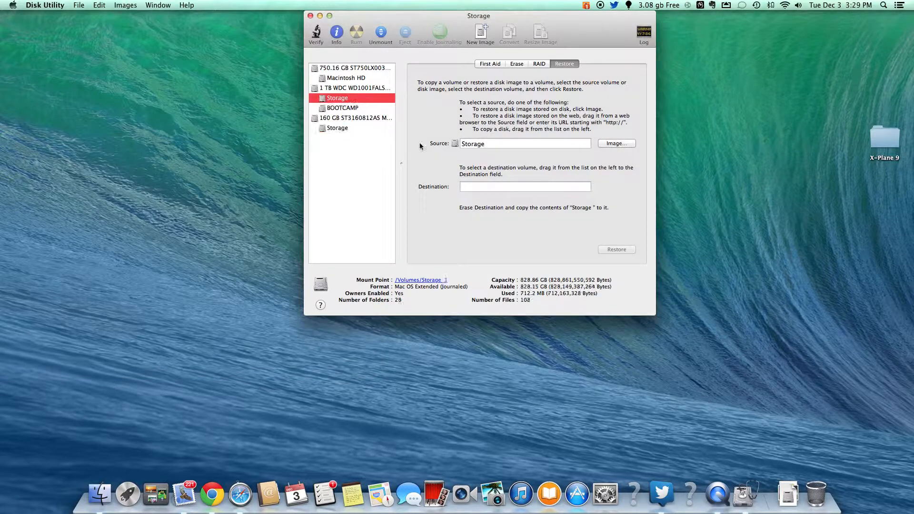
pyautogui.click(518, 64)
pyautogui.click(537, 171)
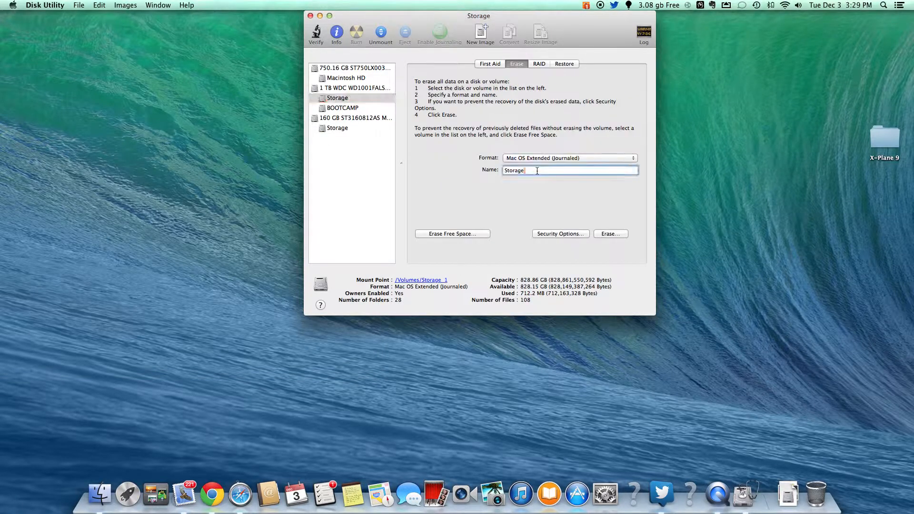
pyautogui.doubleClick(537, 170)
pyautogui.write('Videos')
pyautogui.click(611, 234)
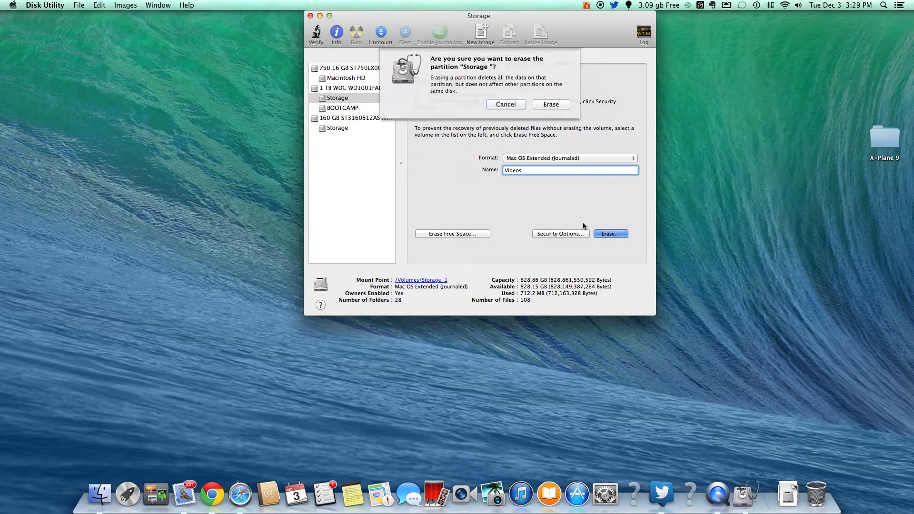
pyautogui.click(550, 106)
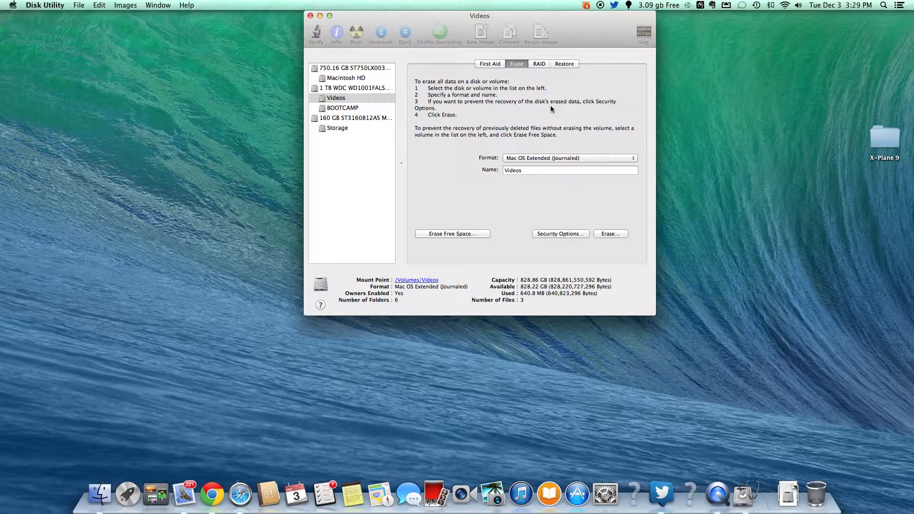
# Select the BOOTCAMP volume on the 1 TB disk to view its erase settings
pyautogui.click(367, 109)
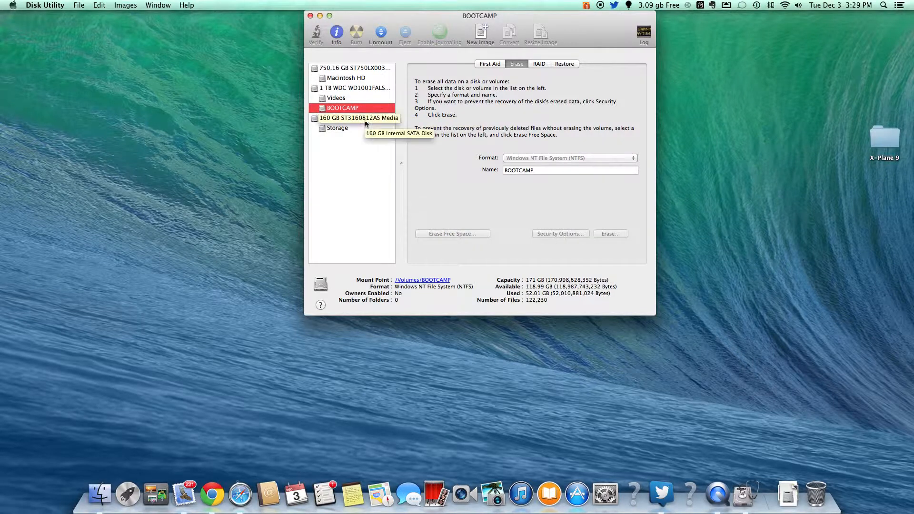